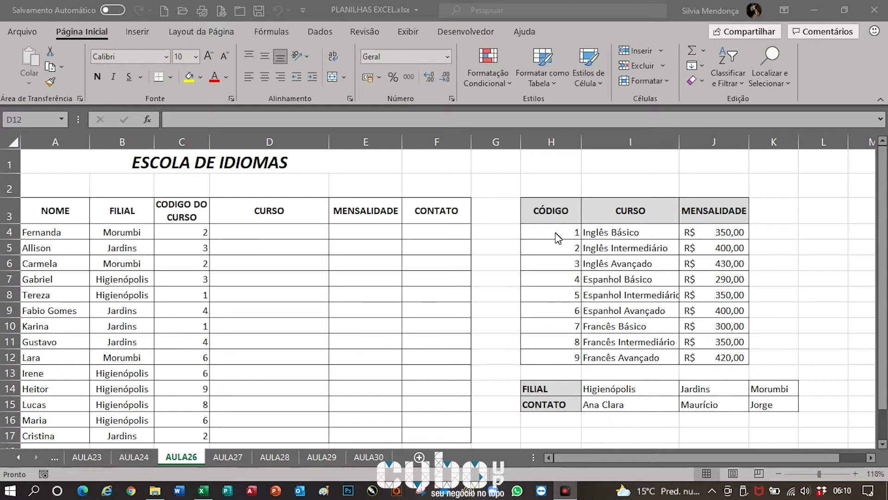
Start a =procv( formula in D4 with C4 as the lookup value.
left_click(252, 234)
left_click(252, 234)
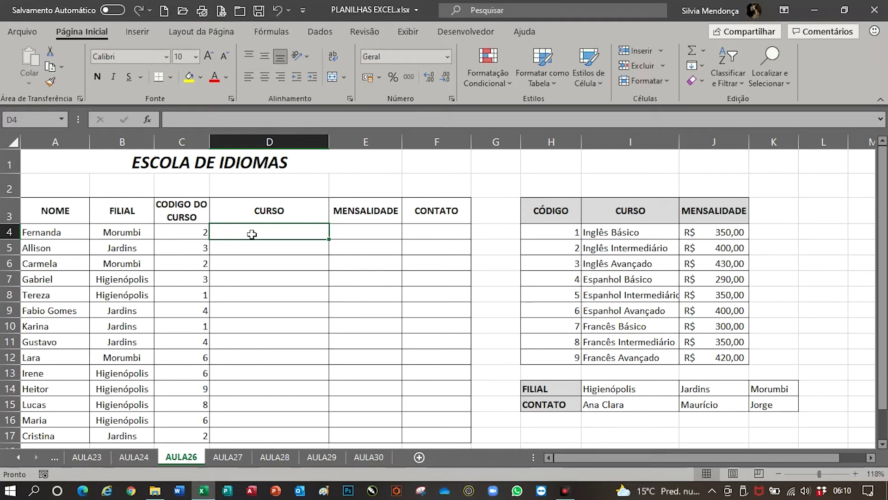
type("=p")
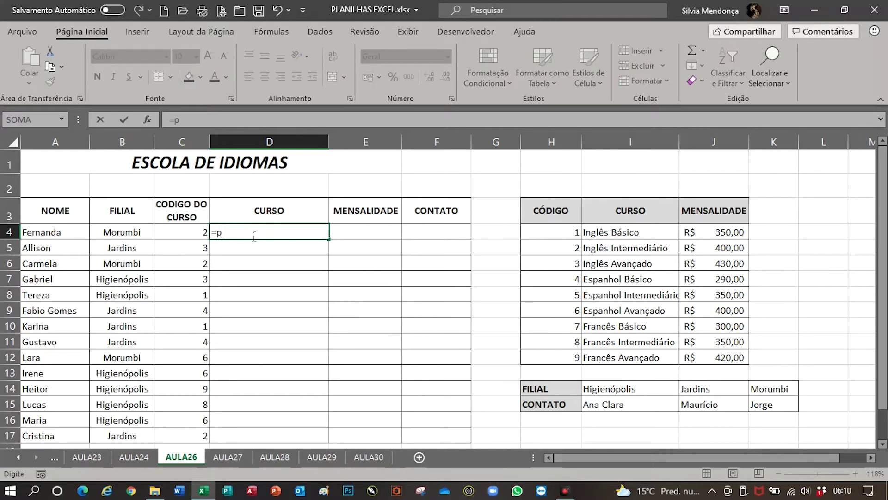
type("rocv")
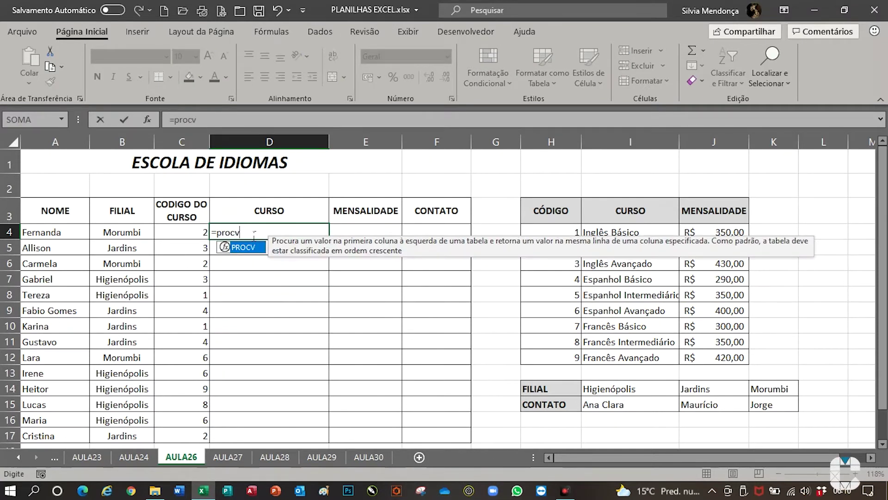
type("(")
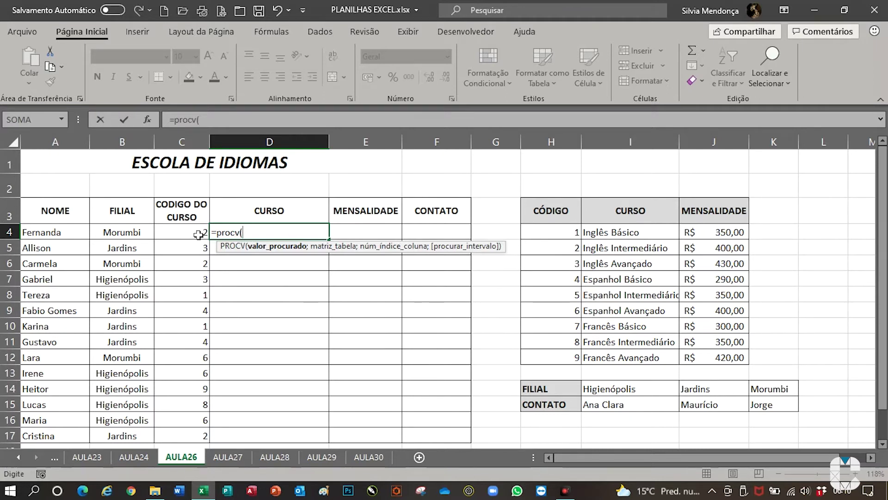
left_click(198, 234)
type(";")
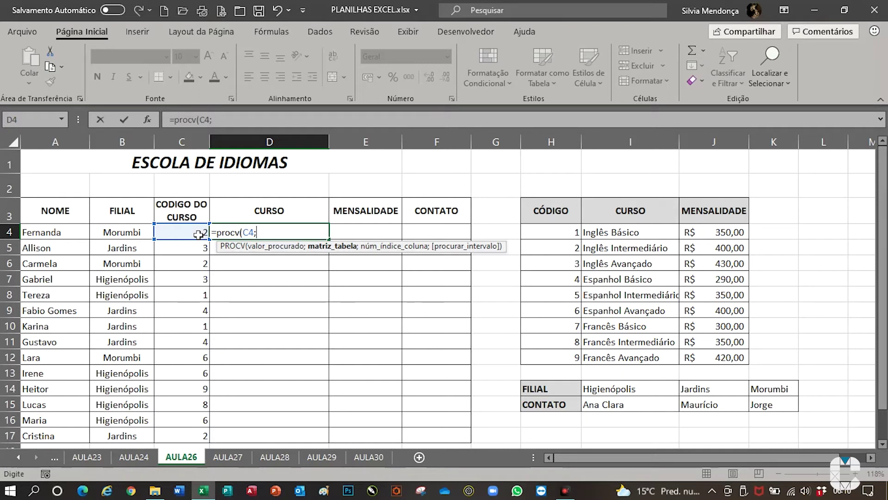
Add the absolute range $H$4:$I$12 as the D4 formula's lookup table.
left_click(548, 234)
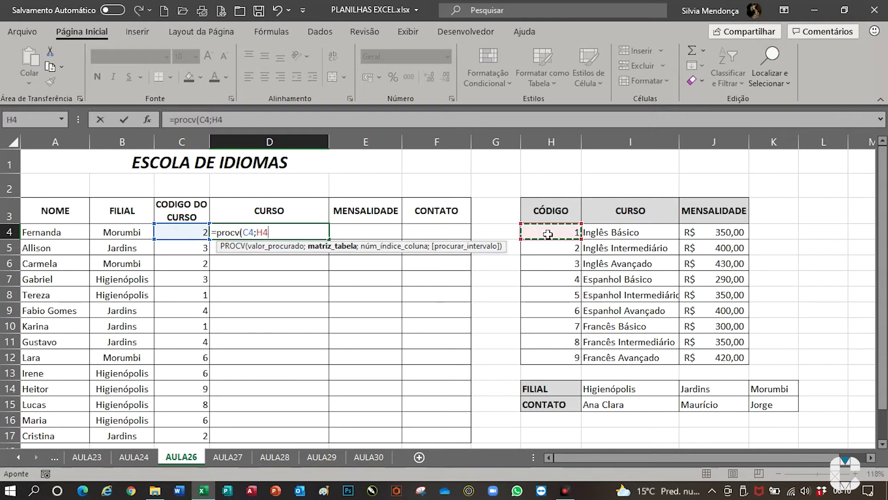
mouse_move(576, 233)
left_mouse_down()
mouse_move(610, 295)
mouse_move(604, 362)
left_mouse_up()
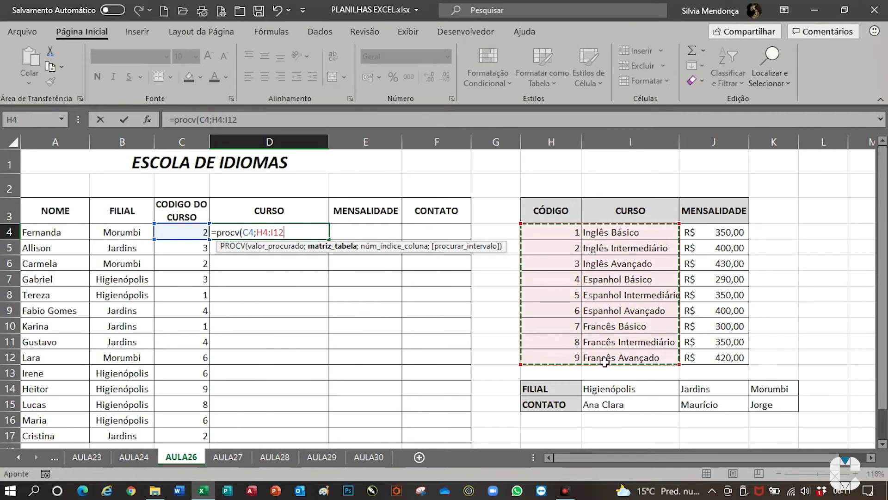
key("F4")
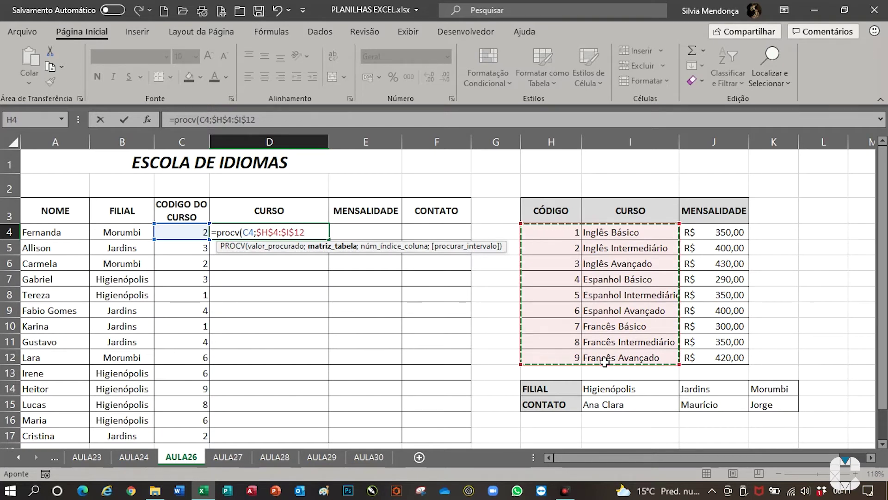
type(";")
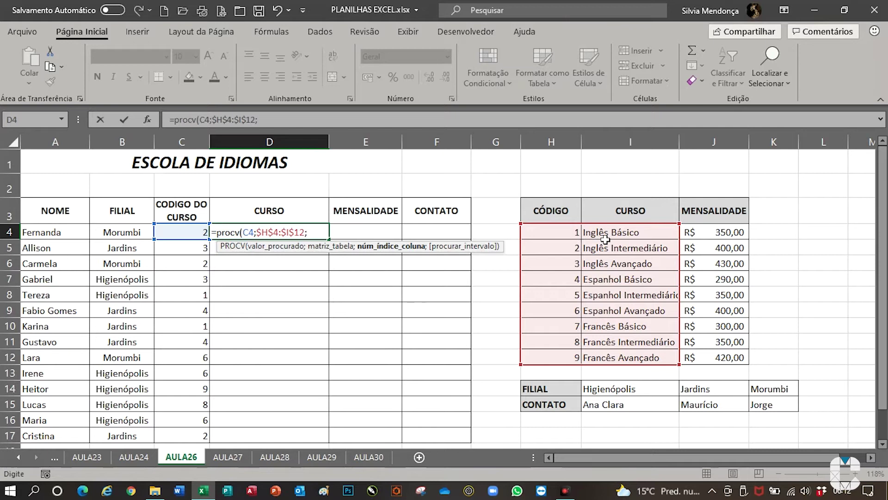
Finish the D4 lookup with column 2 and FALSO so it shows Inglês Intermediário.
type("2")
type(";")
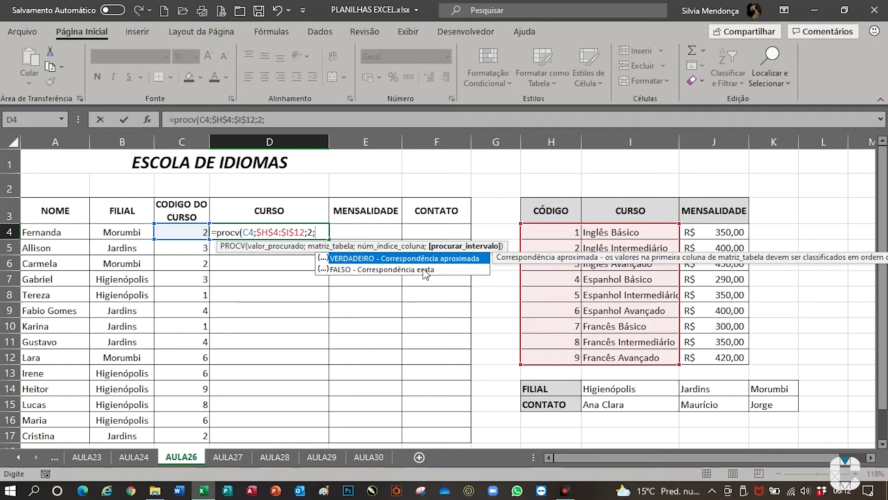
double_click(424, 270)
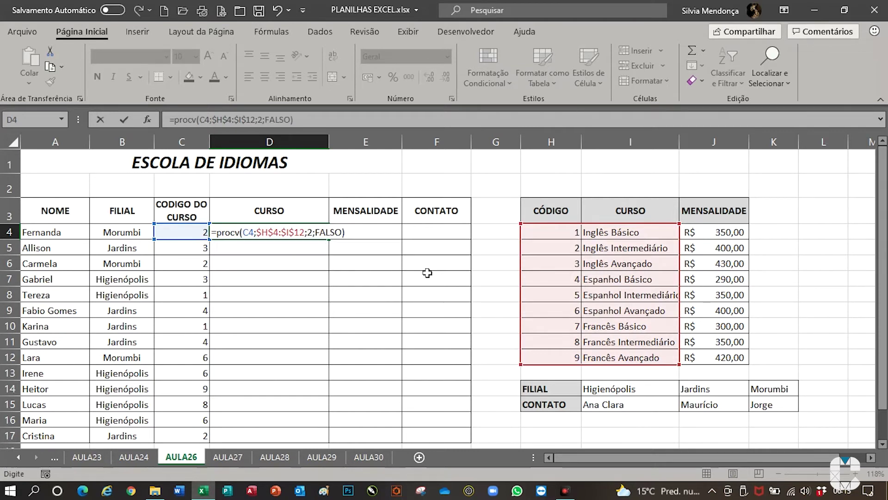
key("Return")
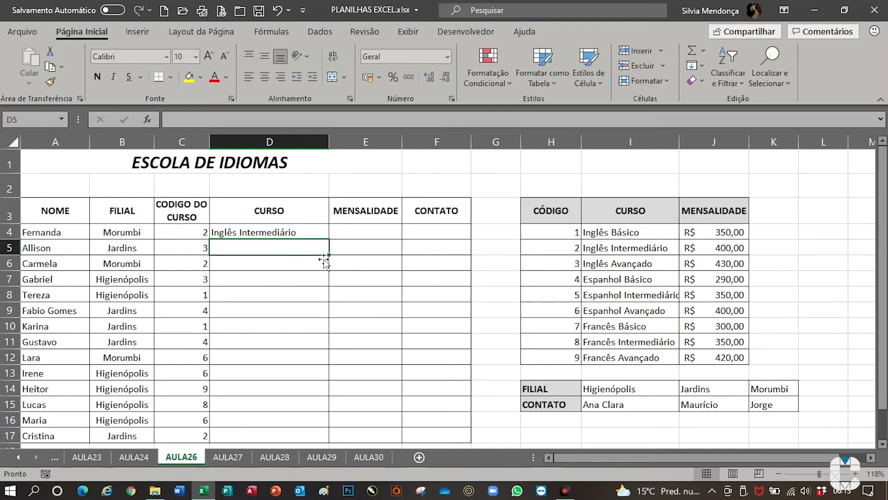
Fill the D4 course formula down through D17.
left_click(271, 233)
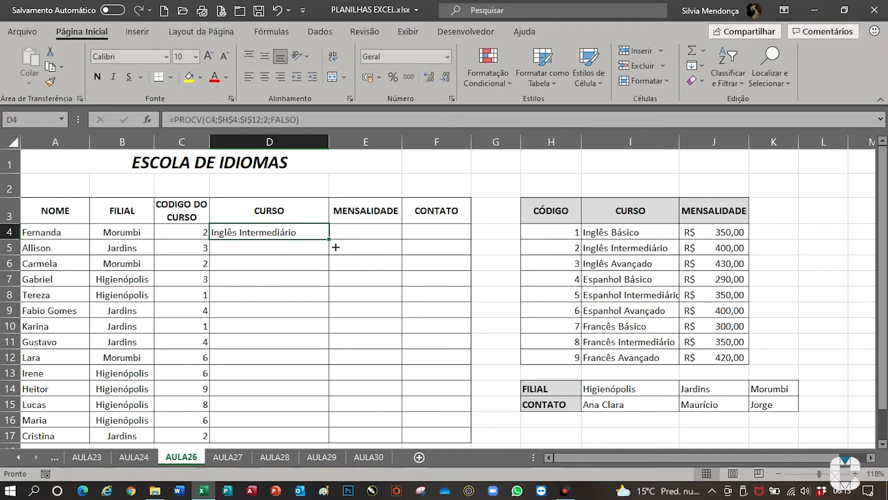
left_click_drag(333, 242, 300, 438)
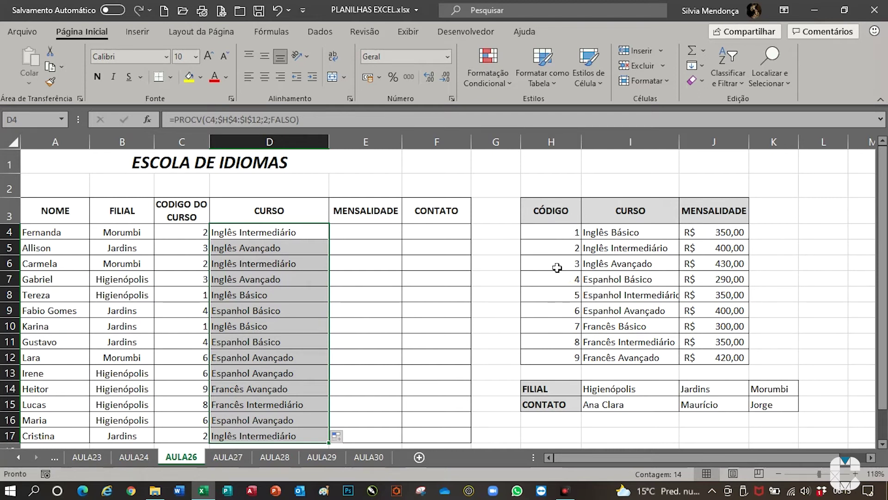
Start a PROCV in E4 on C4 using the absolute table $H$4:$J$12.
left_click(374, 236)
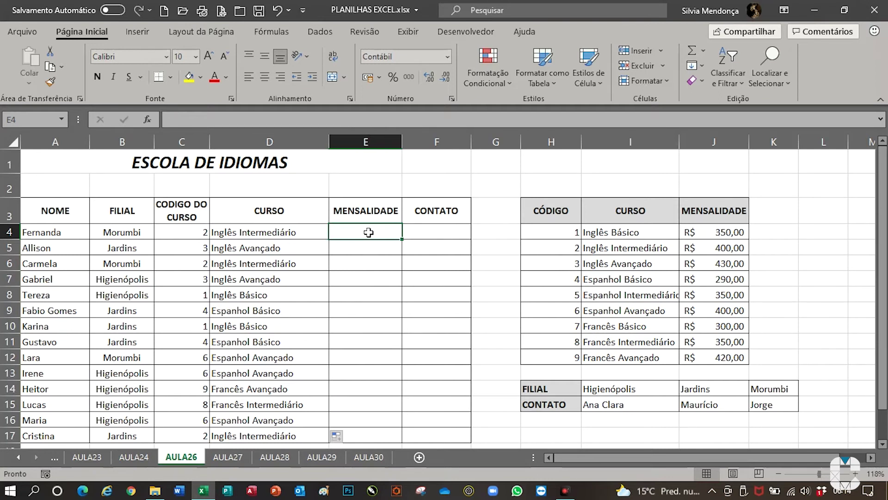
type("=procv")
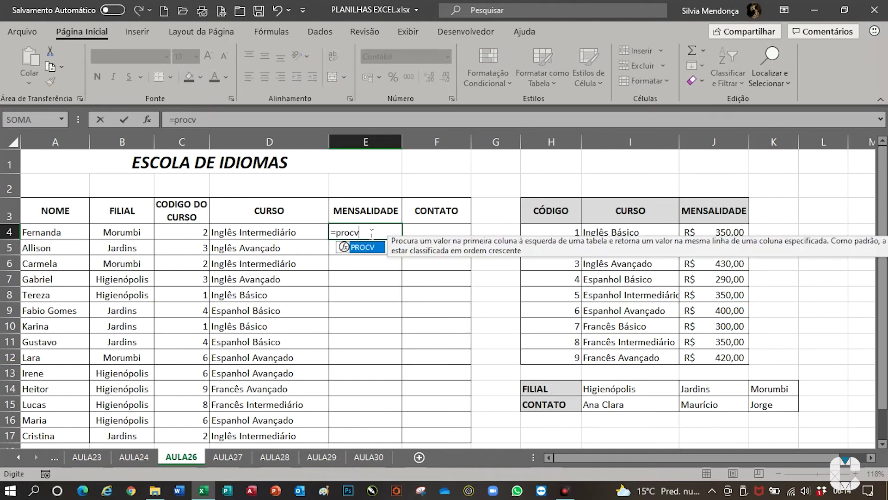
type("(")
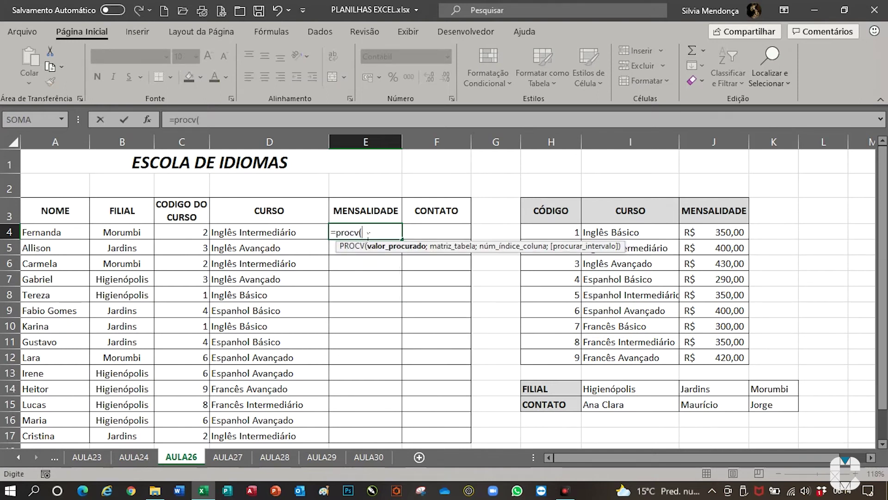
left_click(190, 235)
type(";")
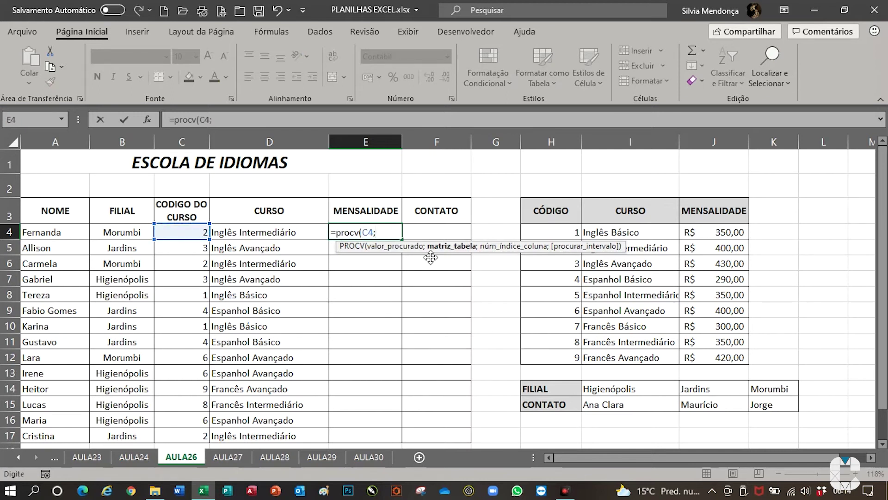
left_click(552, 235)
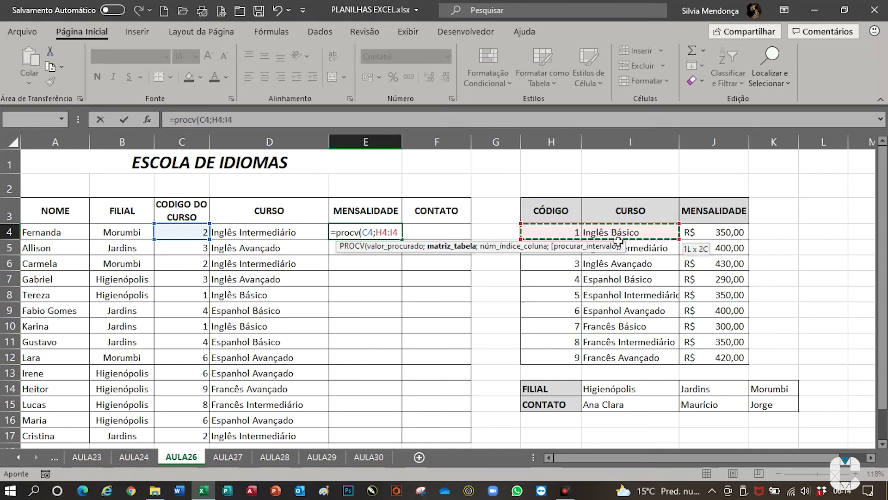
mouse_move(583, 234)
left_mouse_down()
mouse_move(691, 238)
mouse_move(704, 355)
left_mouse_up()
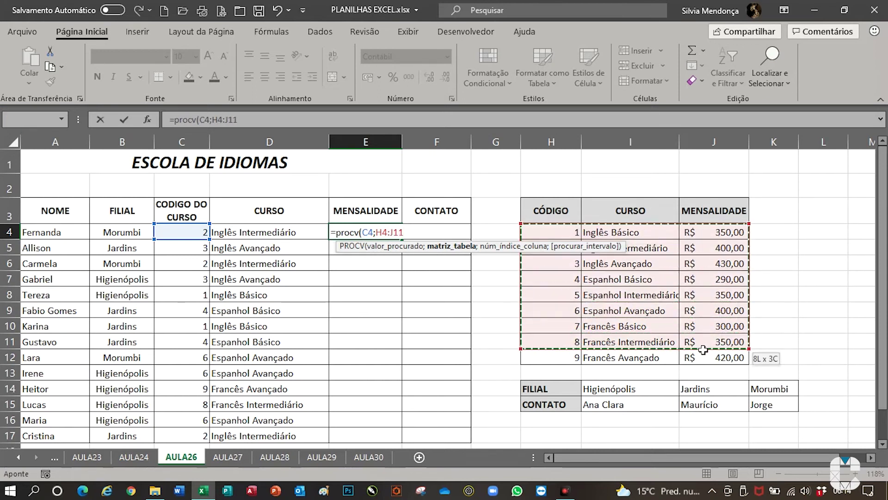
left_click_drag(704, 355, 703, 355)
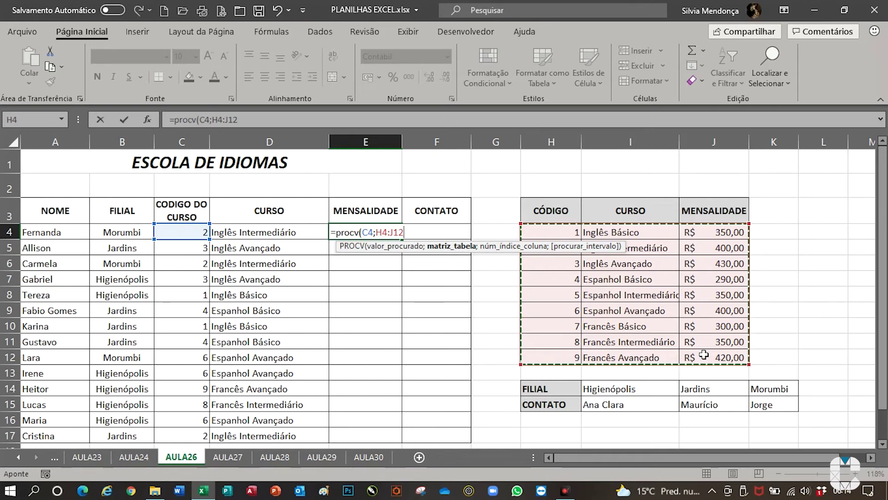
key("F4")
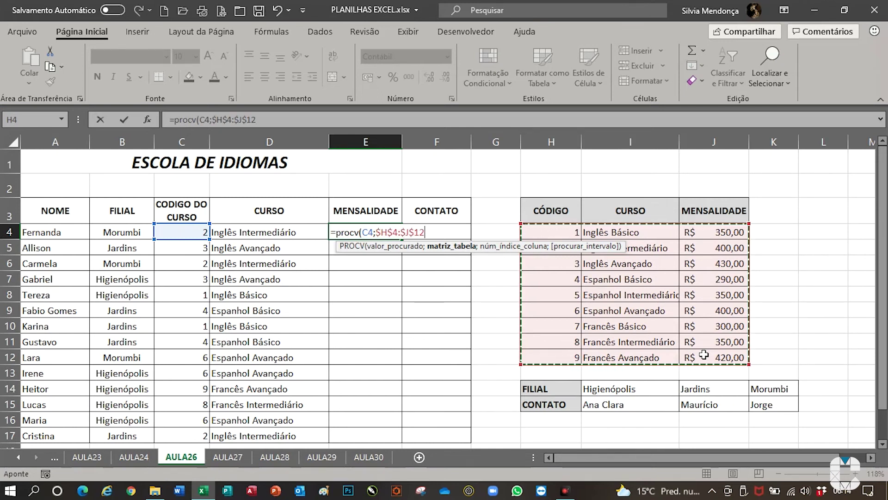
type(";")
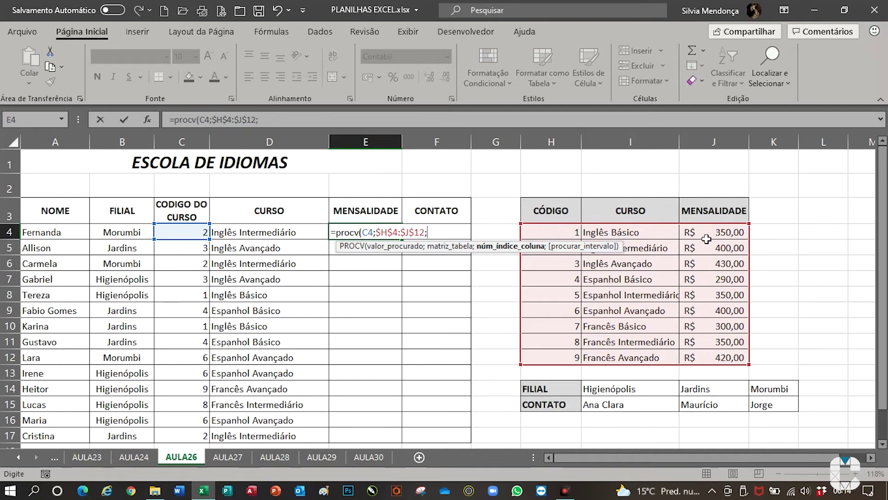
Complete the E4 lookup with column 3 and FALSO, showing R$ 400,00.
type("3")
type(";")
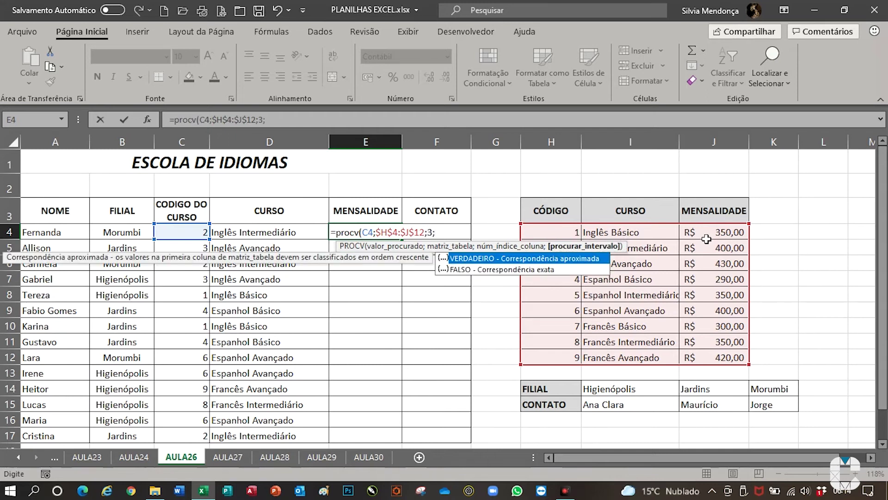
double_click(522, 271)
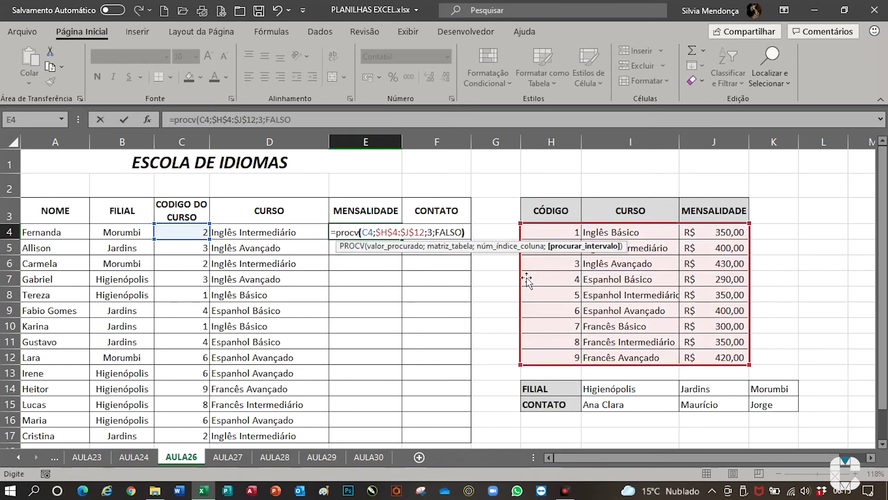
key("Return")
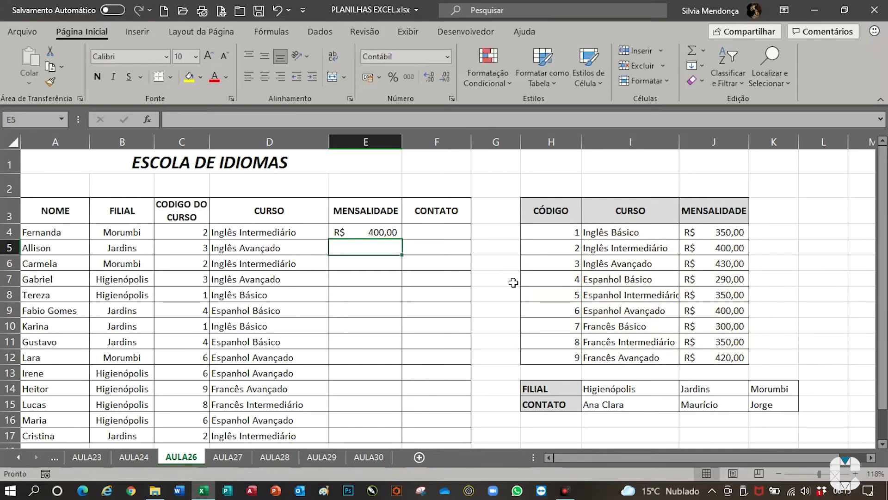
Fill the E4 fee formula down through E17.
left_click(372, 235)
left_click_drag(402, 239, 395, 439)
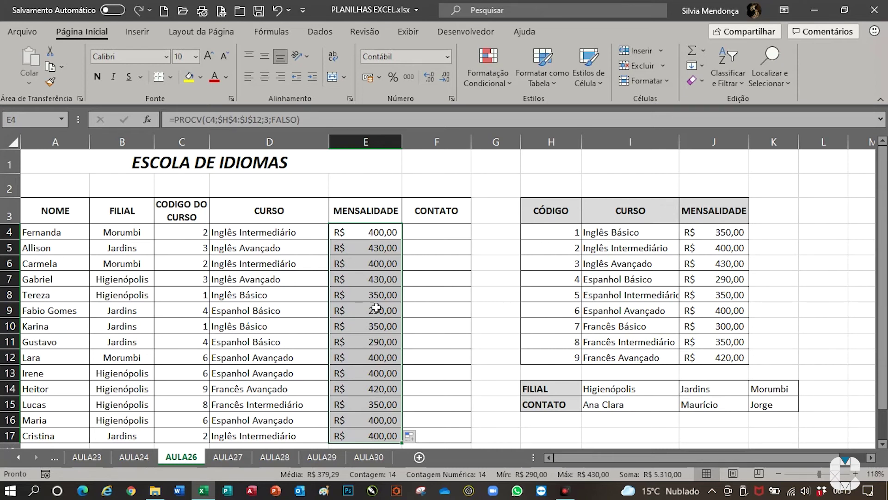
left_click(433, 236)
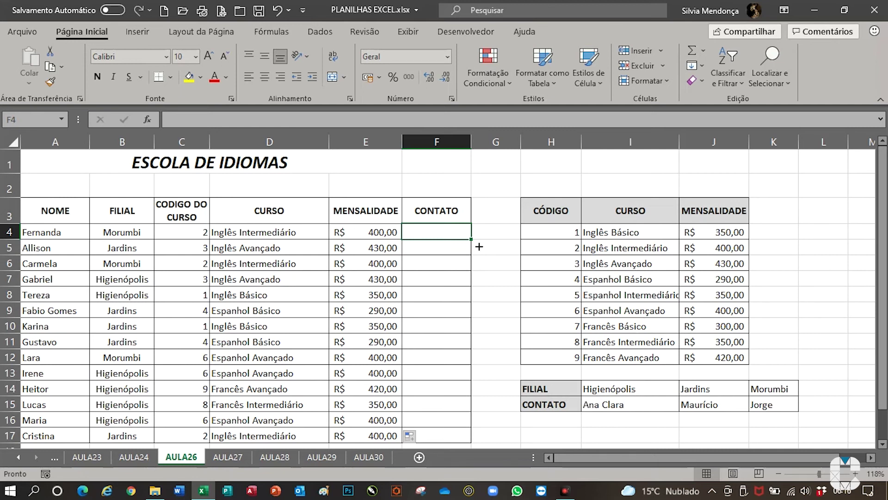
Begin =proch(B4;$I$14:$K$15 in F4 against the FILIAL/CONTATO table, returning row 2.
type("=")
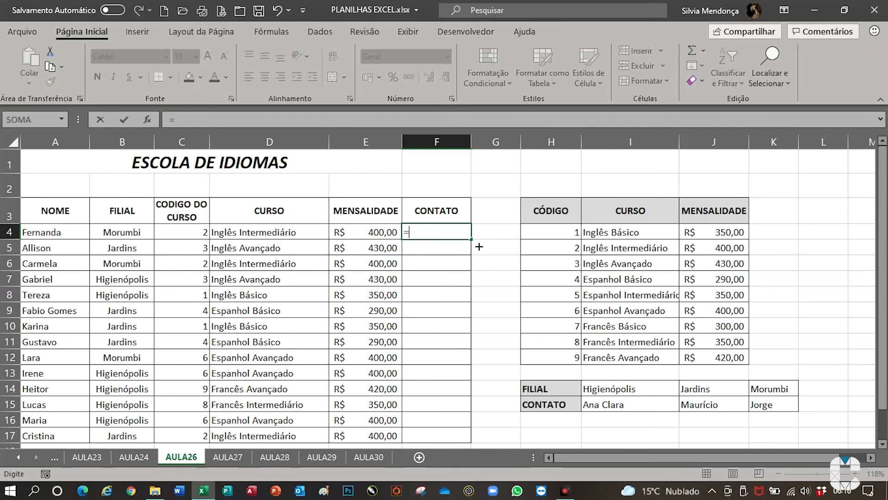
type("proch")
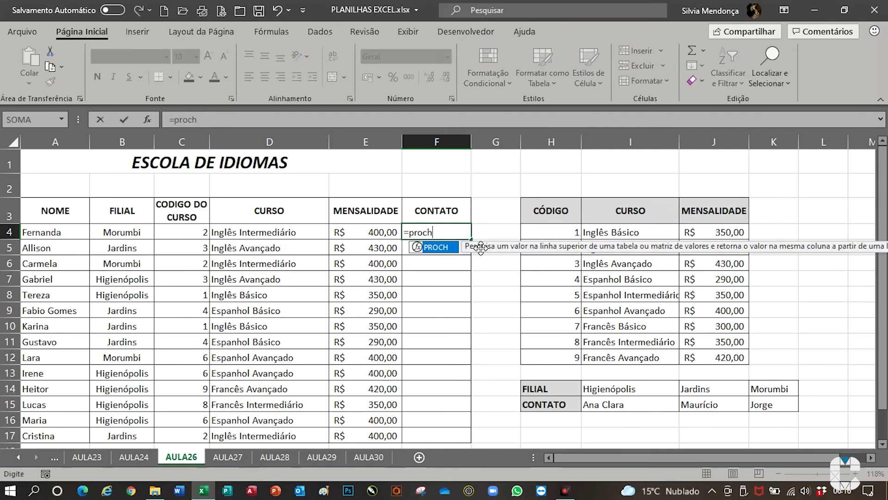
type("(")
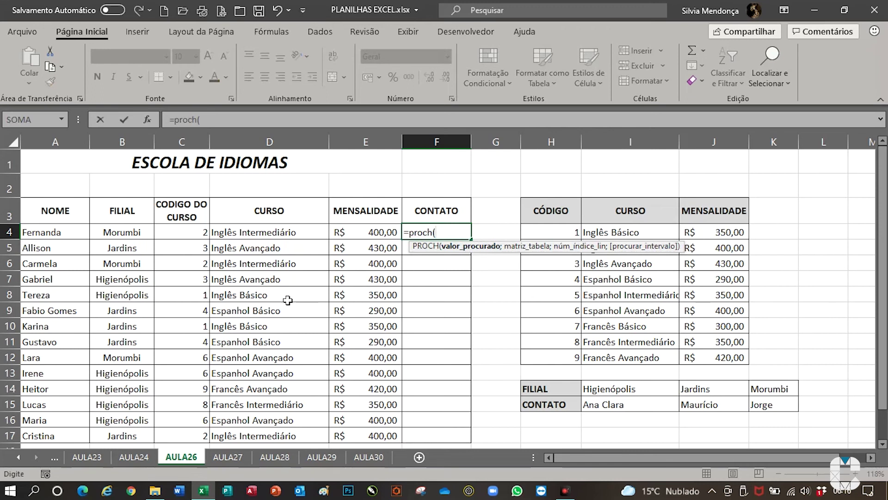
left_click(136, 234)
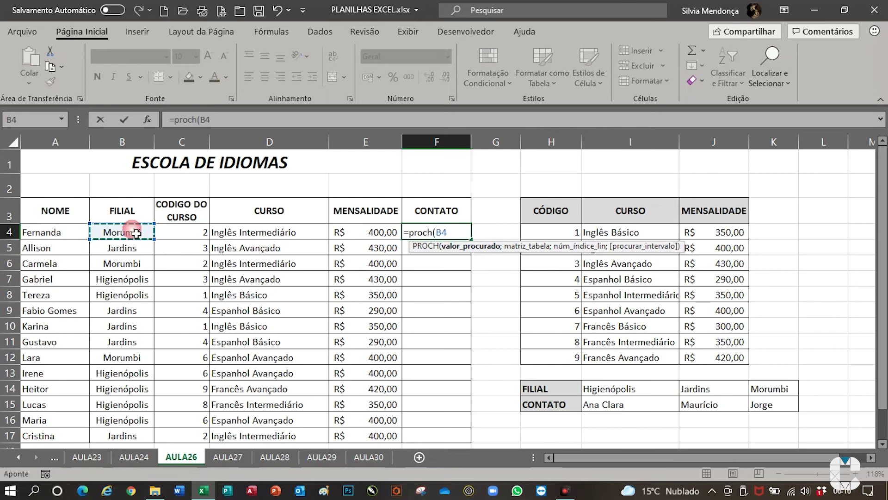
type(";")
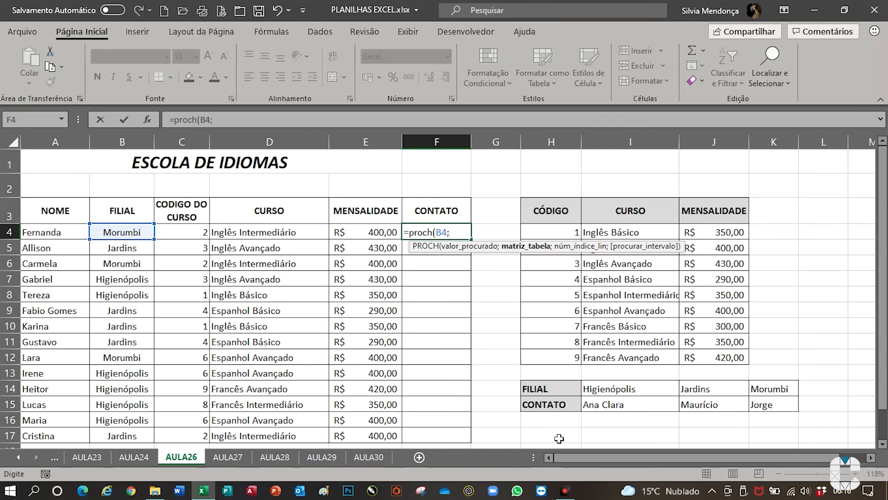
left_click_drag(610, 392, 758, 407)
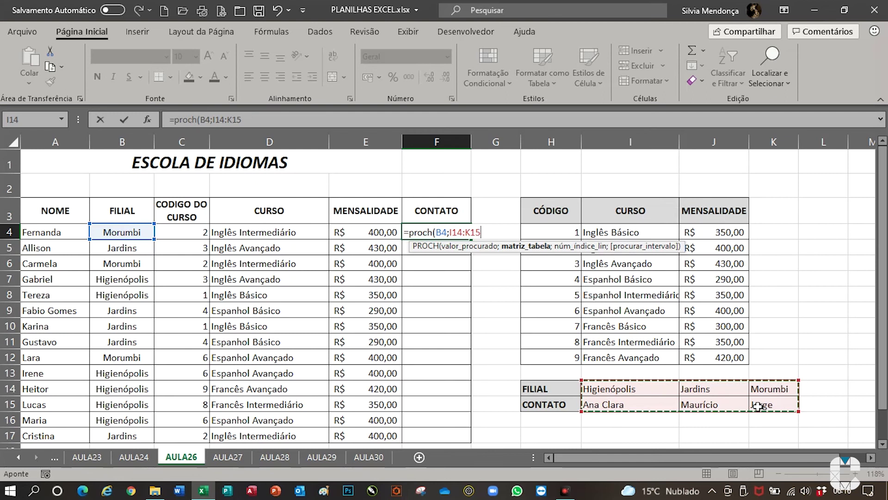
key("F4")
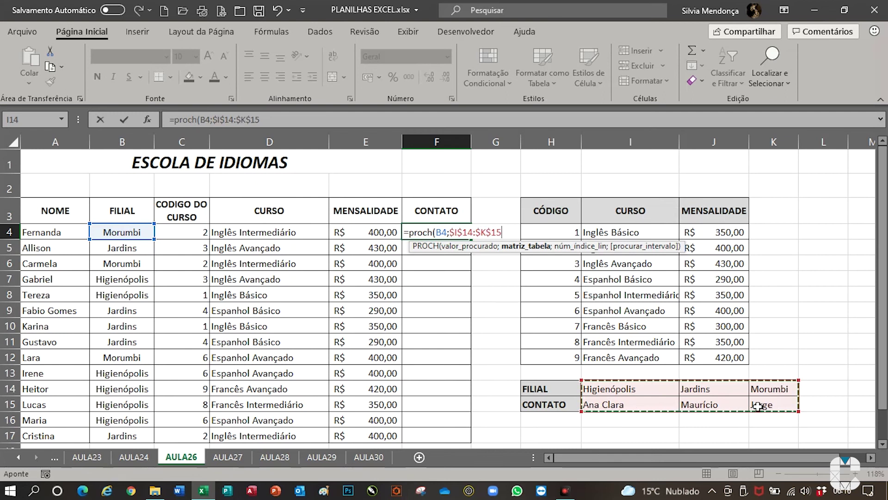
type(";2")
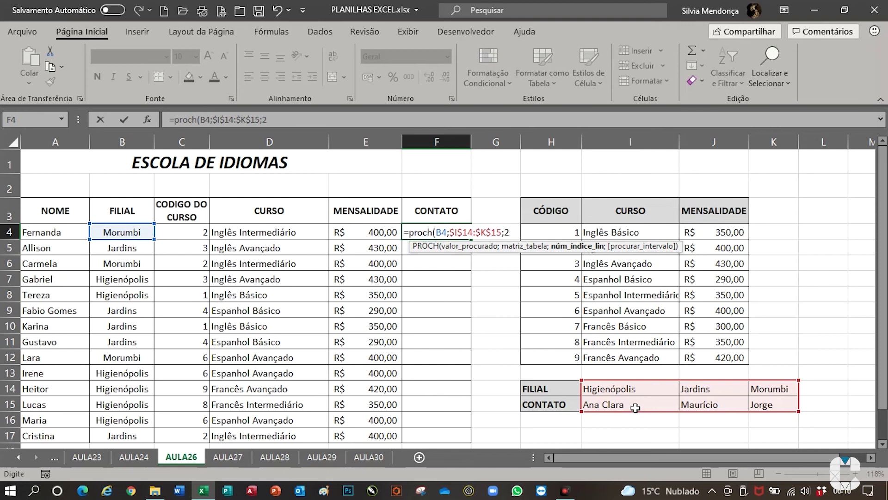
Replace the stray H7 argument with FALSO and commit F4's PROCH, showing Jorge.
type(";")
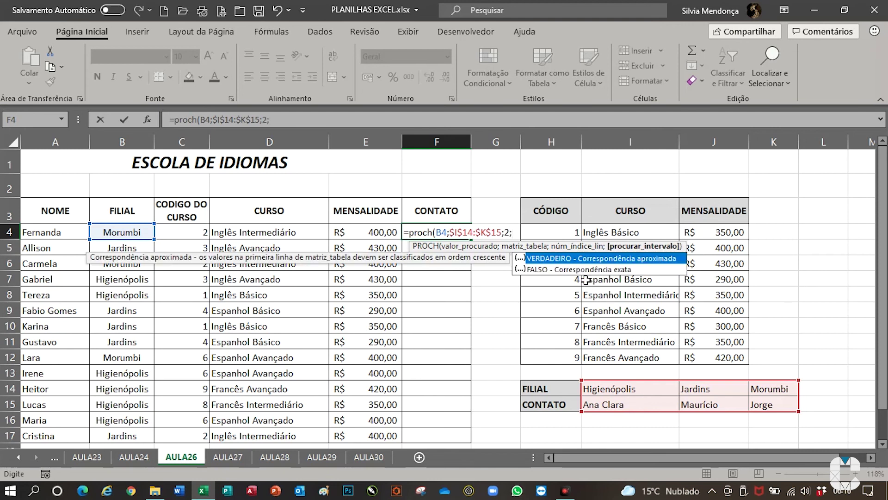
left_click(580, 280)
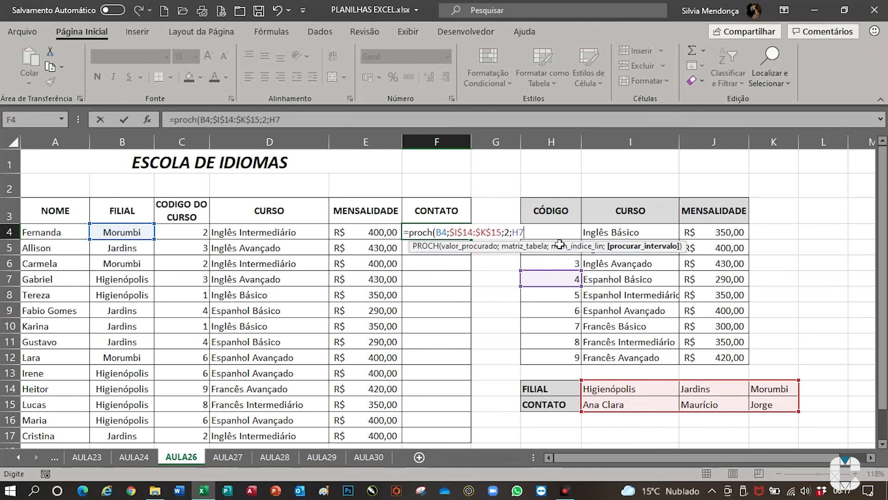
left_click(647, 248)
left_click(514, 233)
key("BackSpace")
key("BackSpace")
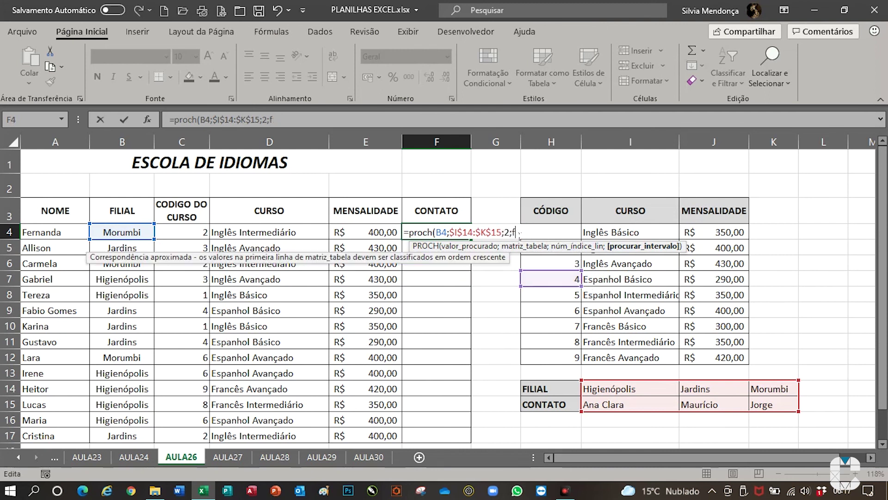
type("falso")
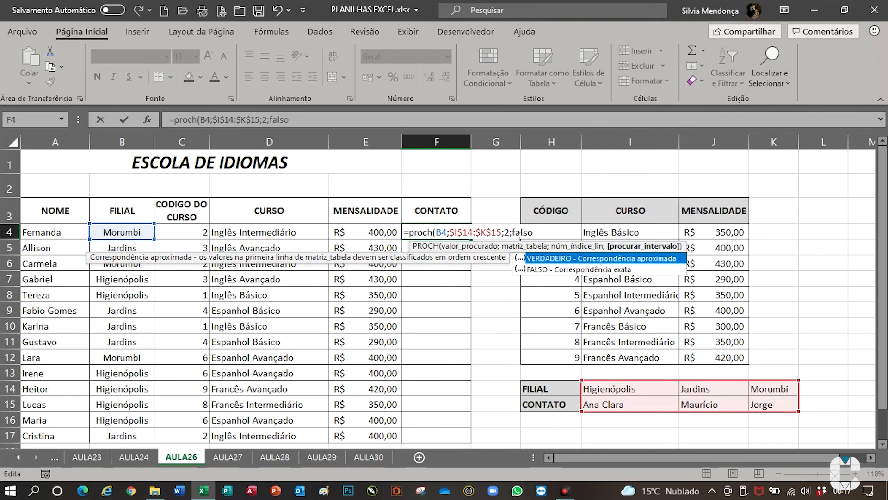
type(")")
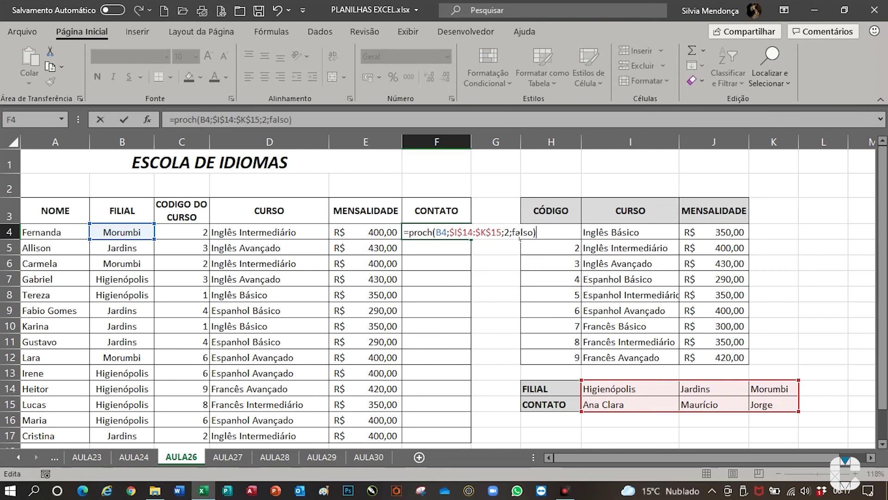
key("Return")
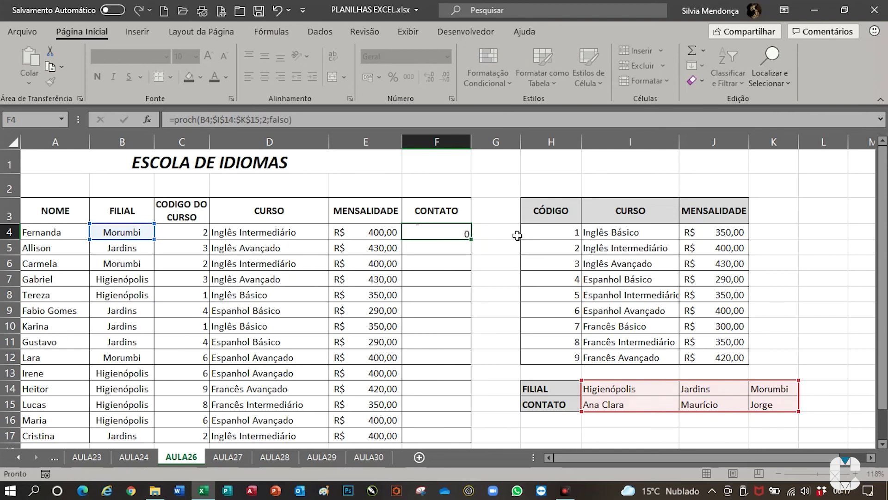
left_click(439, 237)
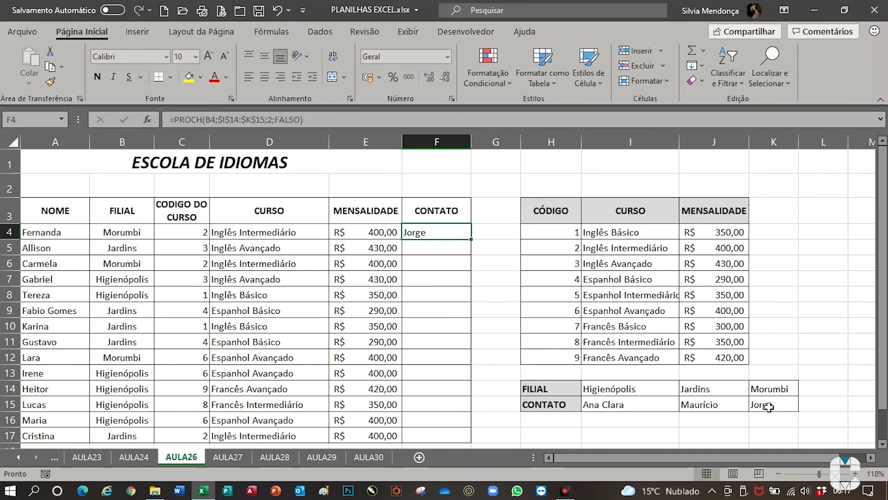
Fill the F4 contact formula down the CONTATO column through row 16.
left_click_drag(471, 239, 460, 443)
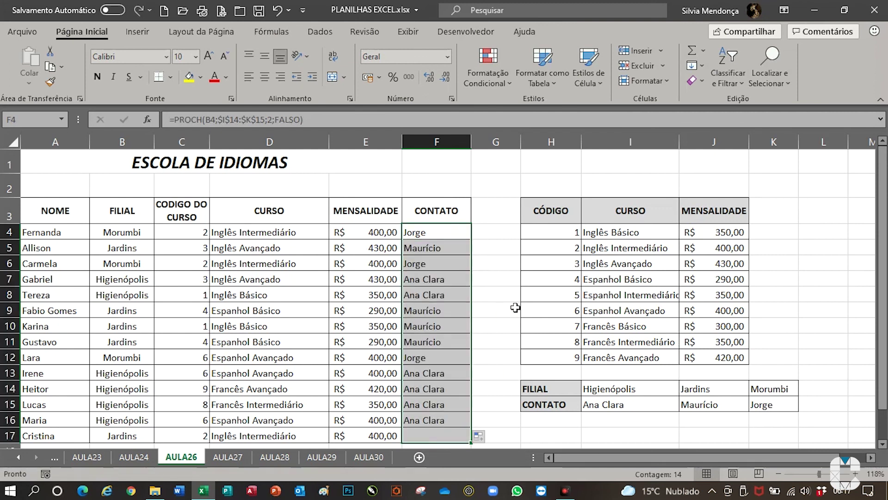